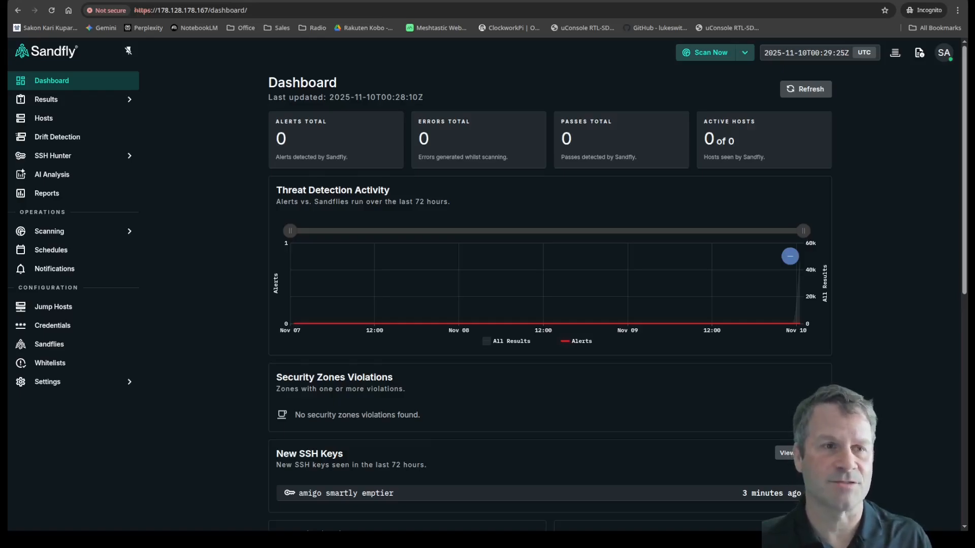
Step: Begin a new credential from the Credentials list with SSH Private Key as its type
click(45, 327)
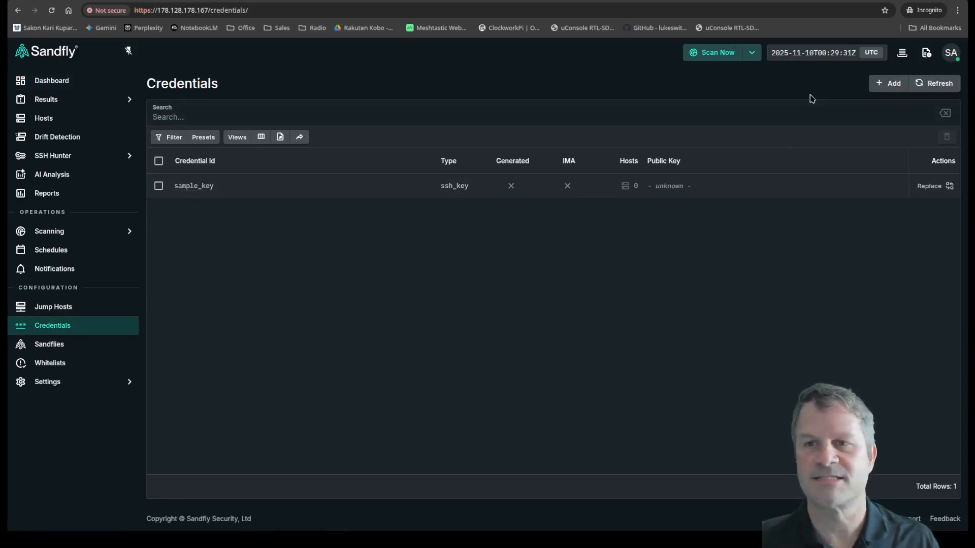
click(891, 85)
click(453, 123)
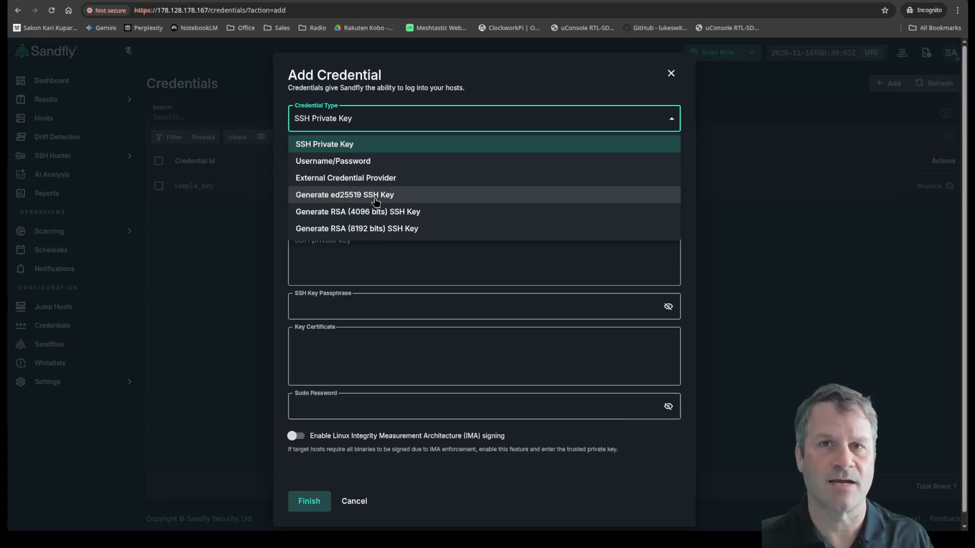
click(335, 144)
Step: Enter the name sample-key-2, the username sample-user, and paste the OpenSSH private key
click(341, 153)
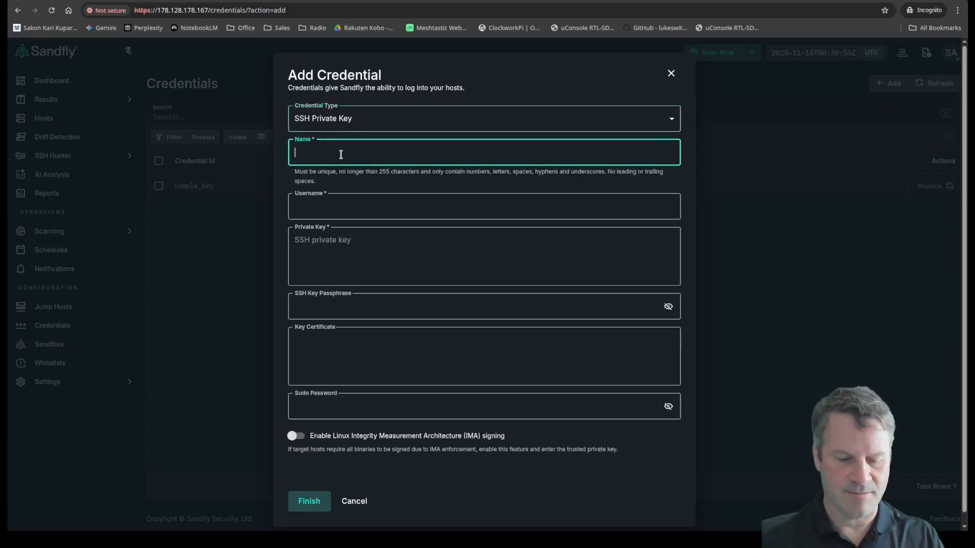
text(sample-key-2)
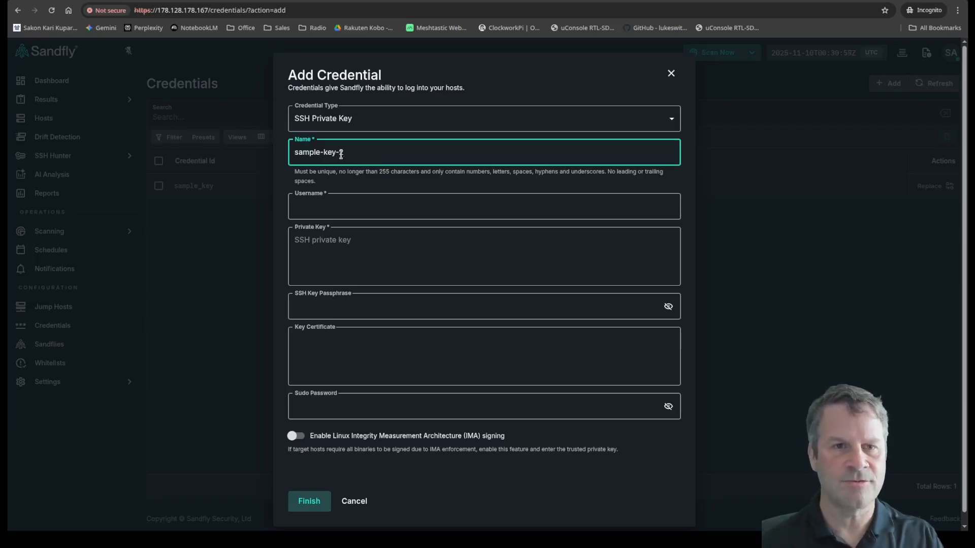
click(383, 207)
text(sample-user)
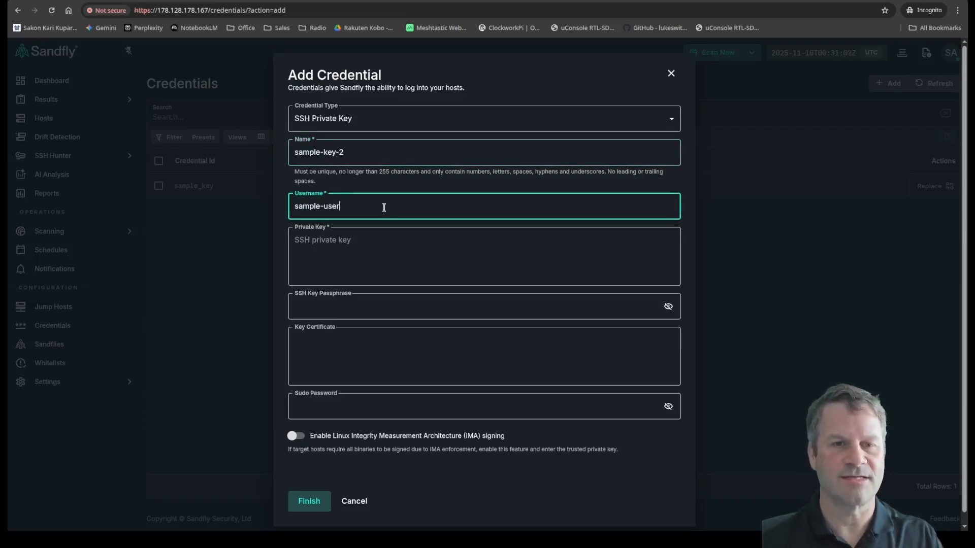
click(413, 236)
key(ctrl+v)
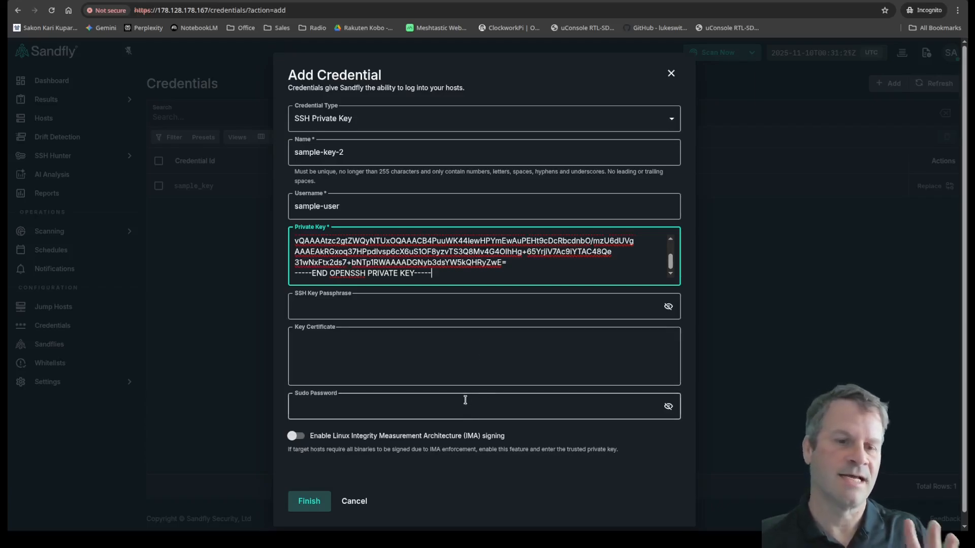
Step: Leave IMA signing off and save the sample-key-2 credential
click(298, 436)
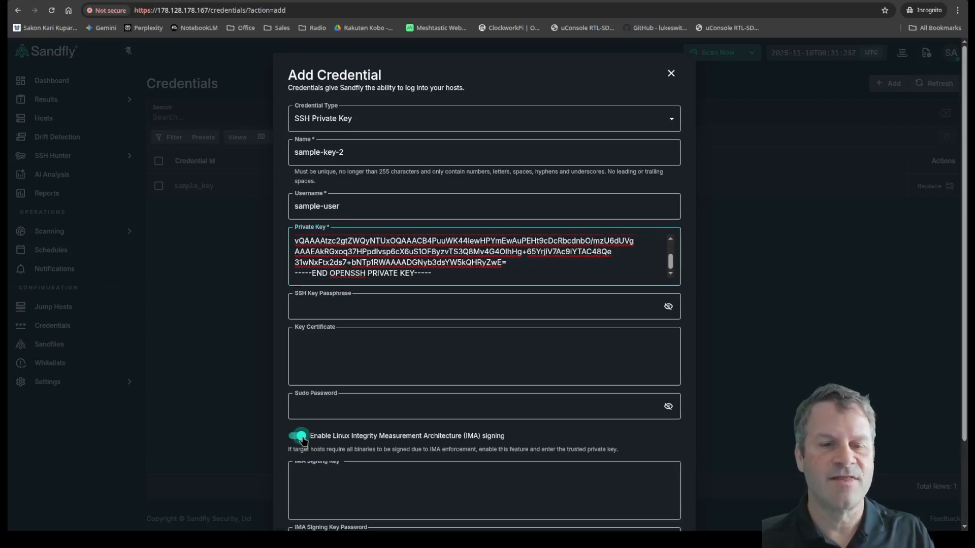
scroll(335, 441, down, 2)
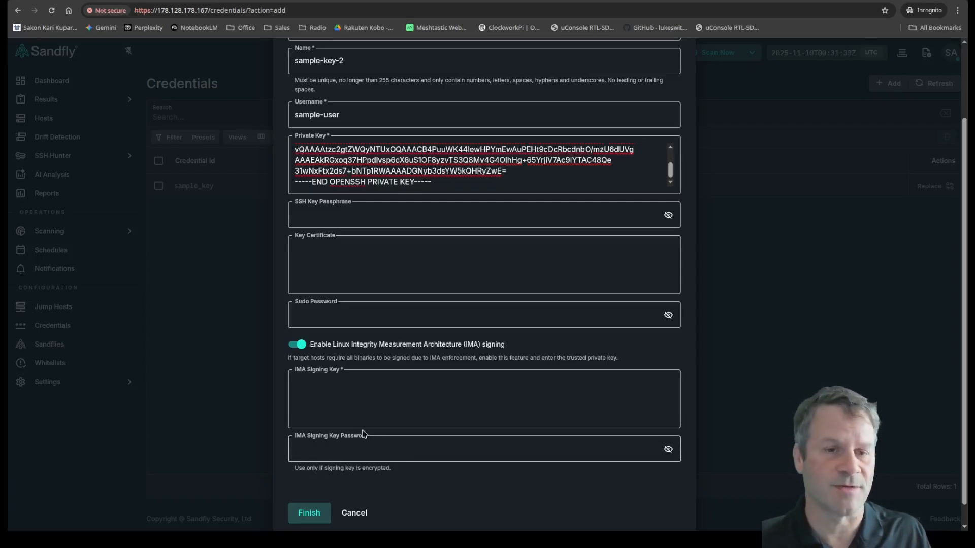
click(294, 345)
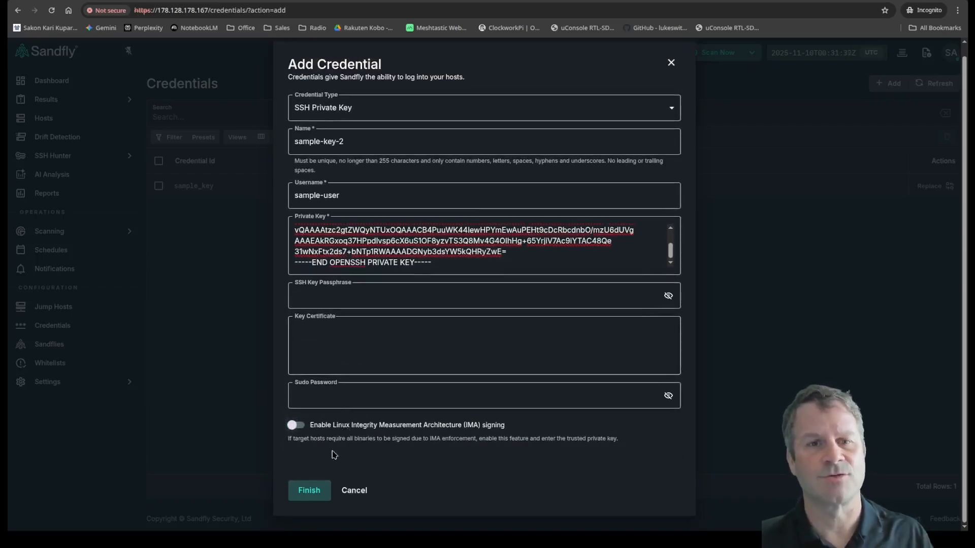
click(311, 491)
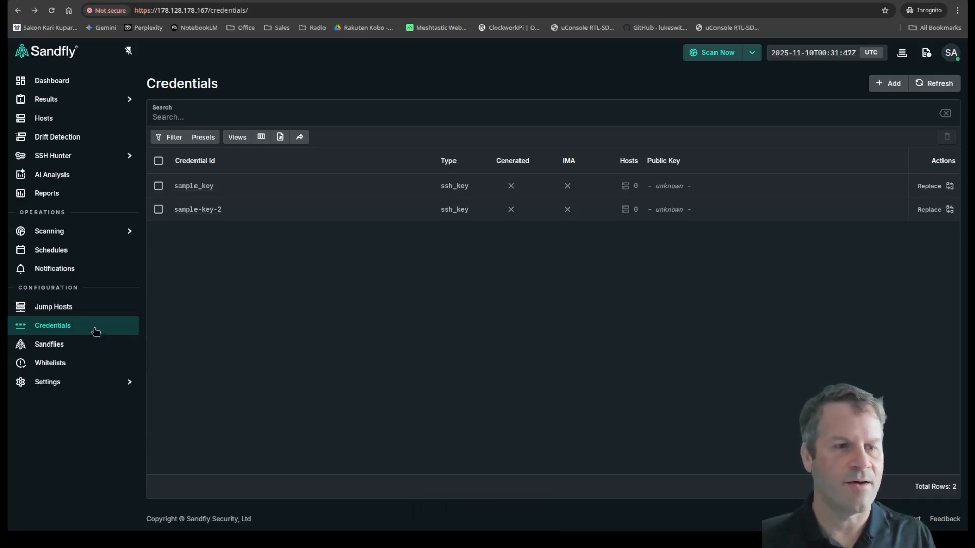
Step: Create the jump host 'jumphost' at 206.189.211.89, port 22, using the sample_key credential
click(47, 308)
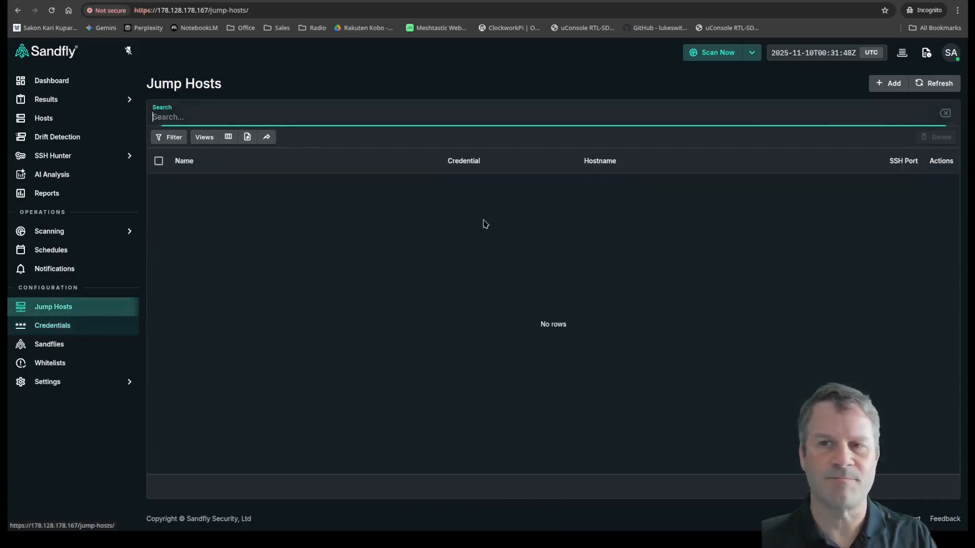
click(889, 83)
click(490, 117)
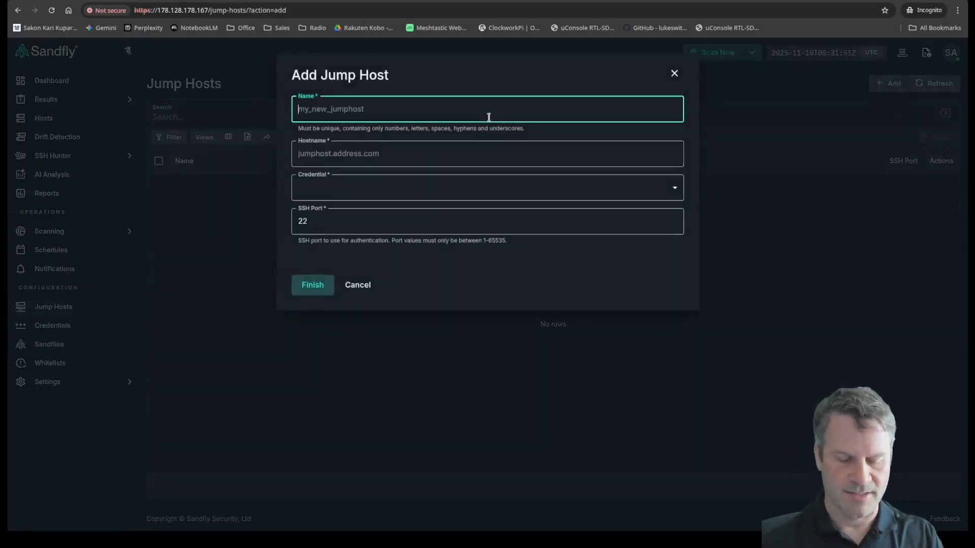
text(jump)
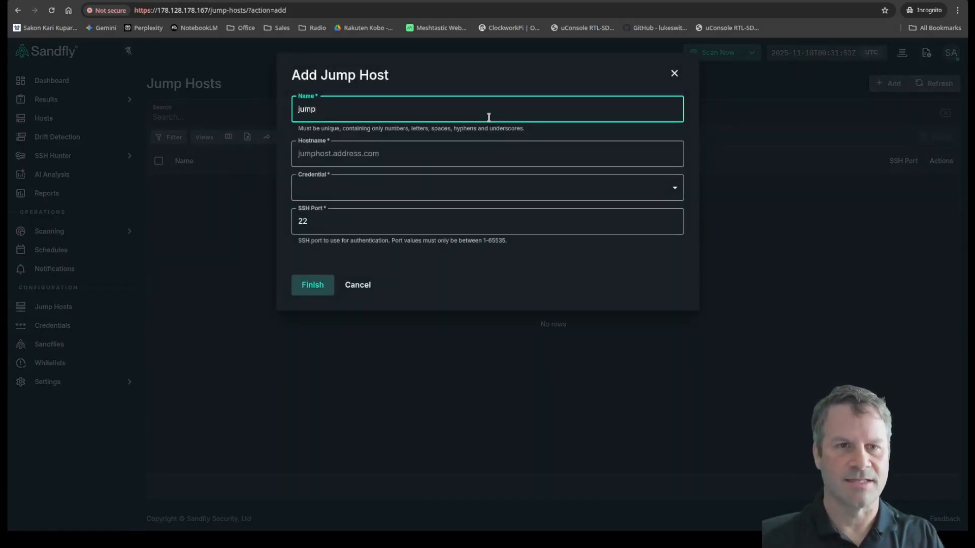
text(host)
key(Tab)
text(206.189.211.89)
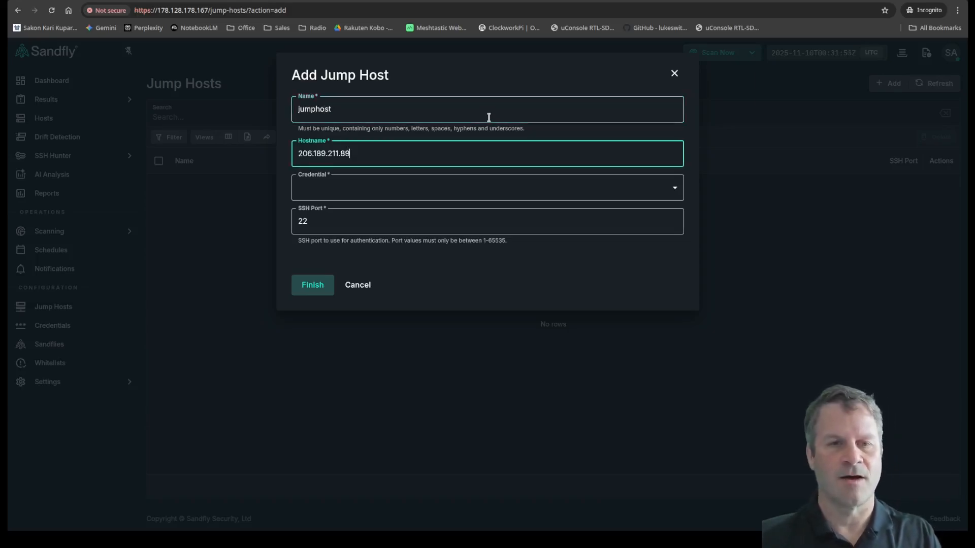
click(400, 192)
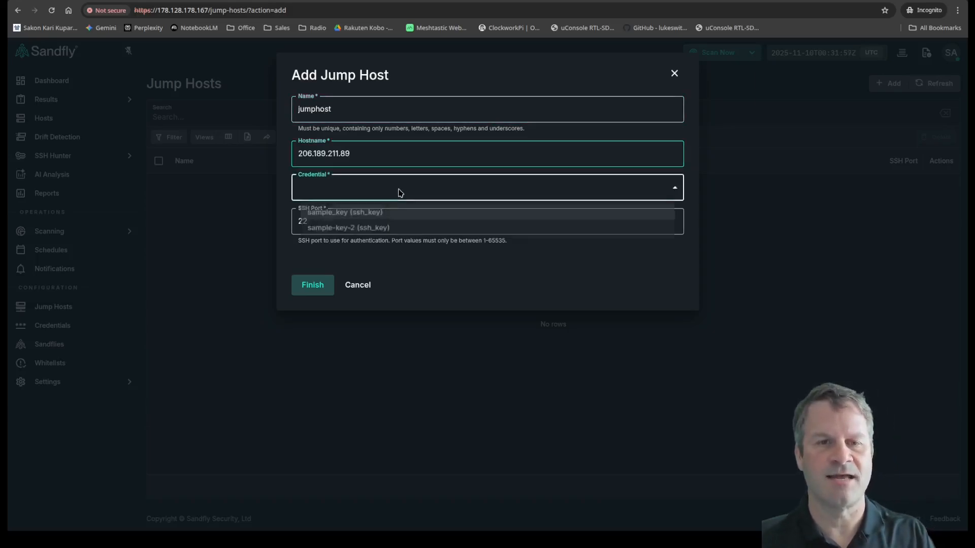
click(362, 216)
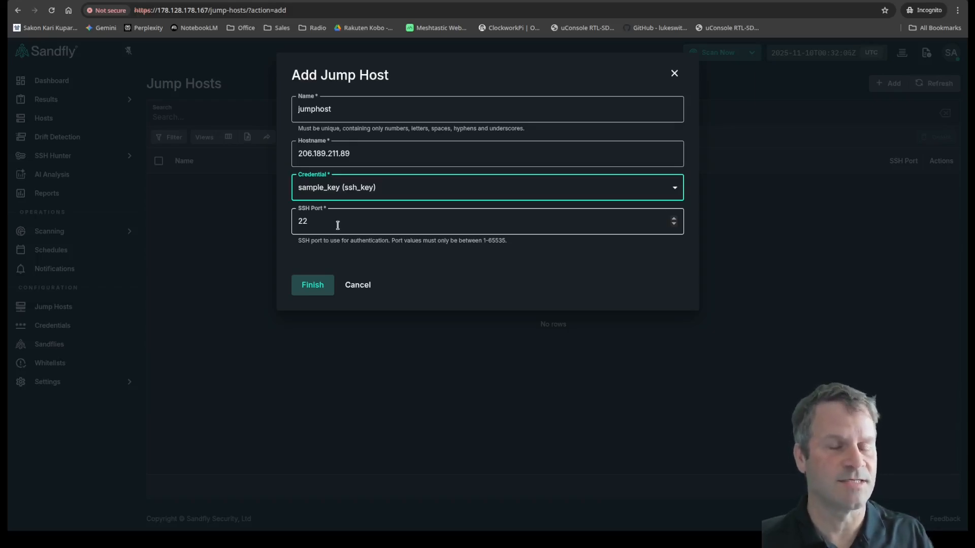
click(307, 288)
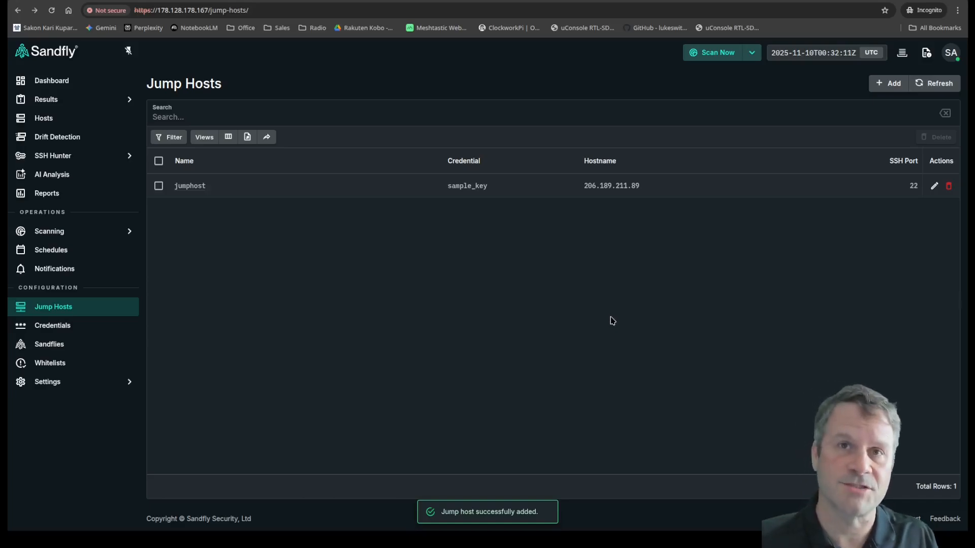
click(43, 119)
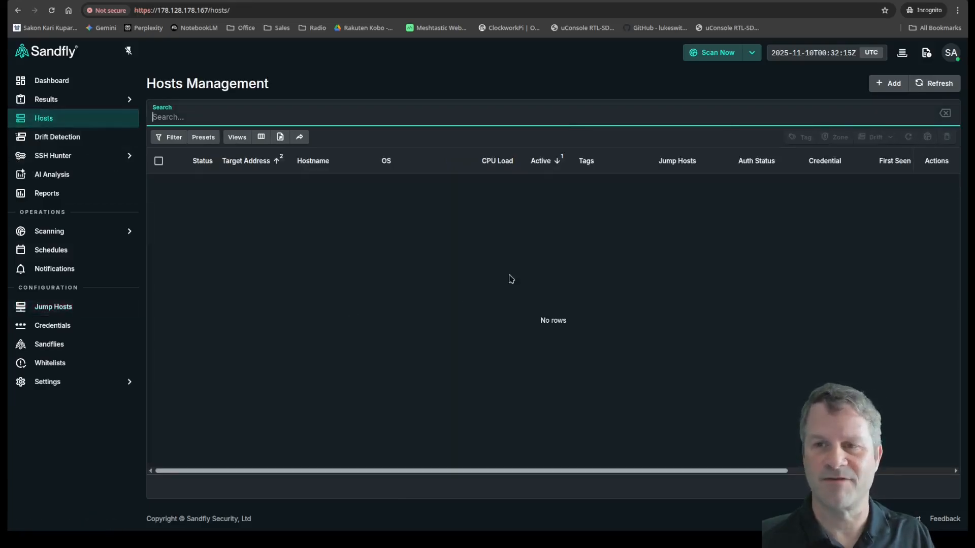
Step: Add the pasted 10.120.0.x IP / Hostname List as new hosts routed through jumphost
click(889, 84)
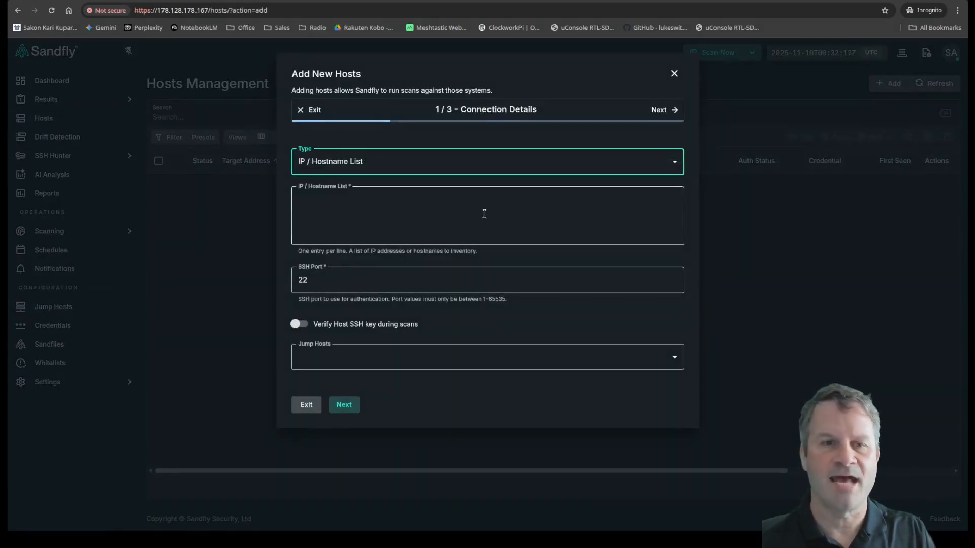
click(355, 165)
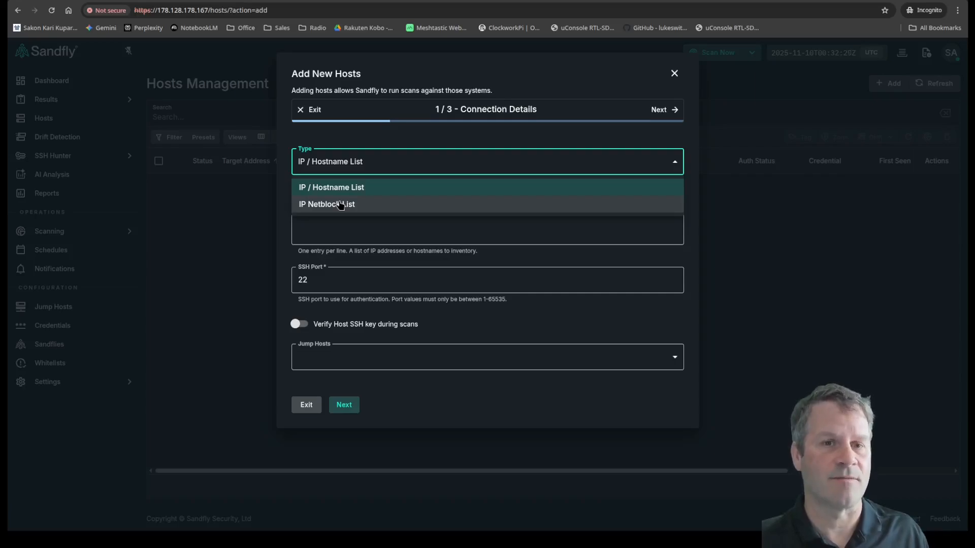
click(370, 231)
click(360, 219)
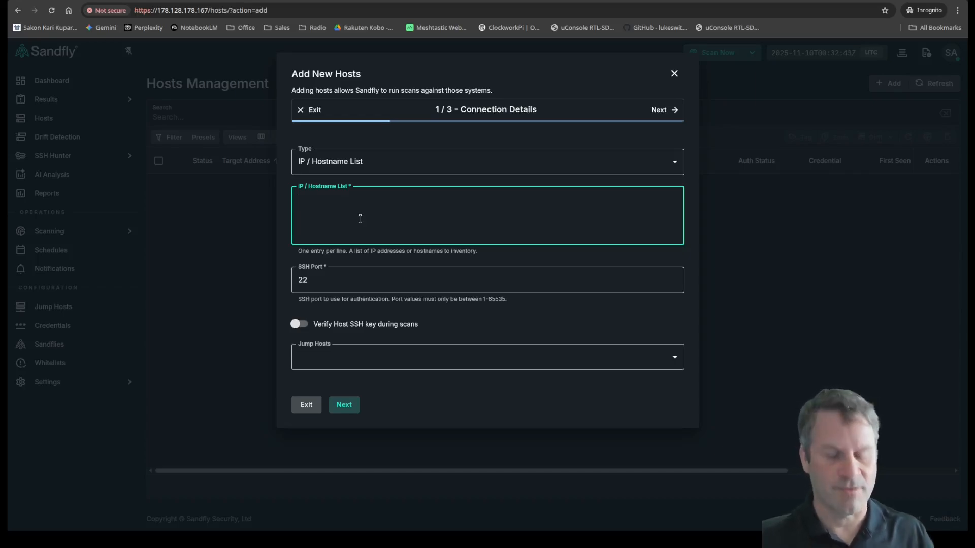
text(10.120.0.8 10.120.0.9 10.120.0.10 10.120.0.11)
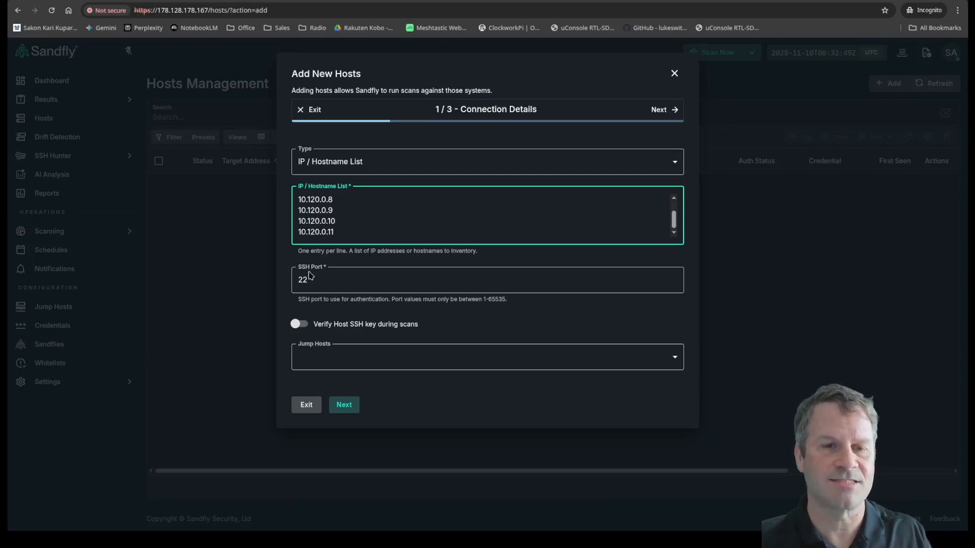
click(348, 358)
click(309, 388)
key(Escape)
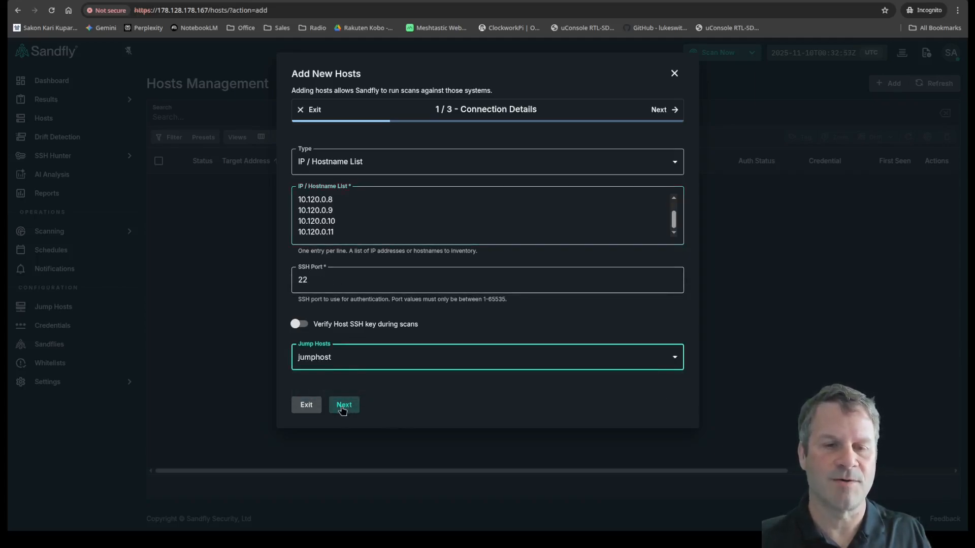
click(343, 404)
Step: Authenticate the new hosts with the sample_key SSH credential
click(389, 209)
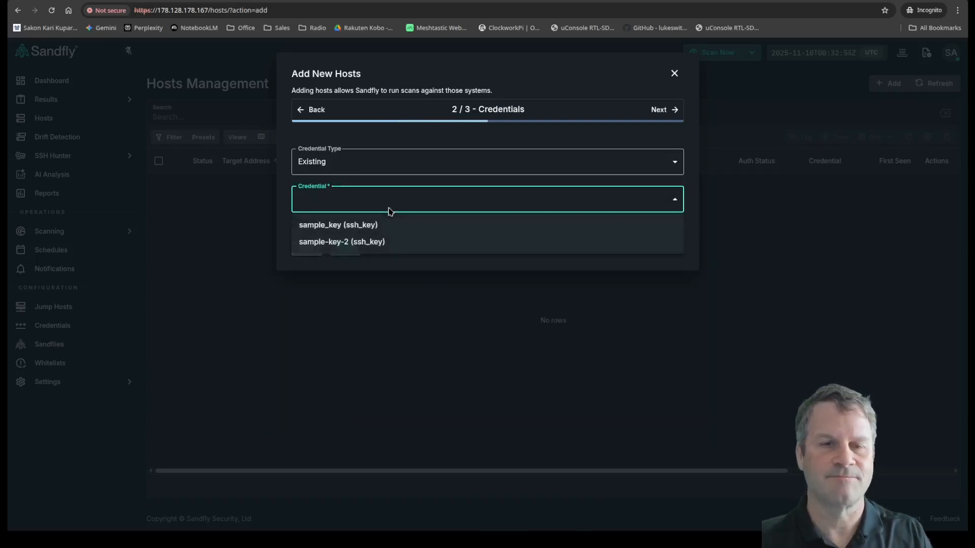
click(357, 230)
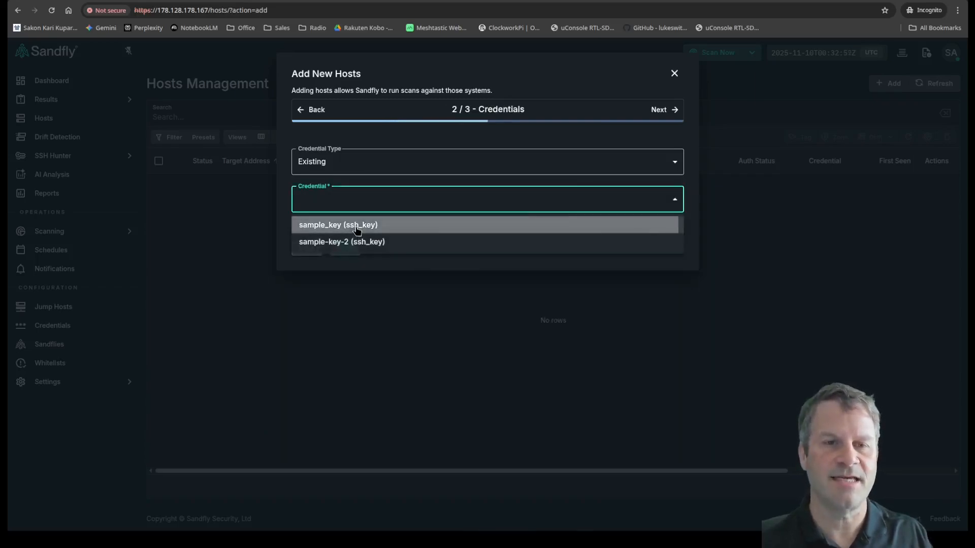
click(346, 251)
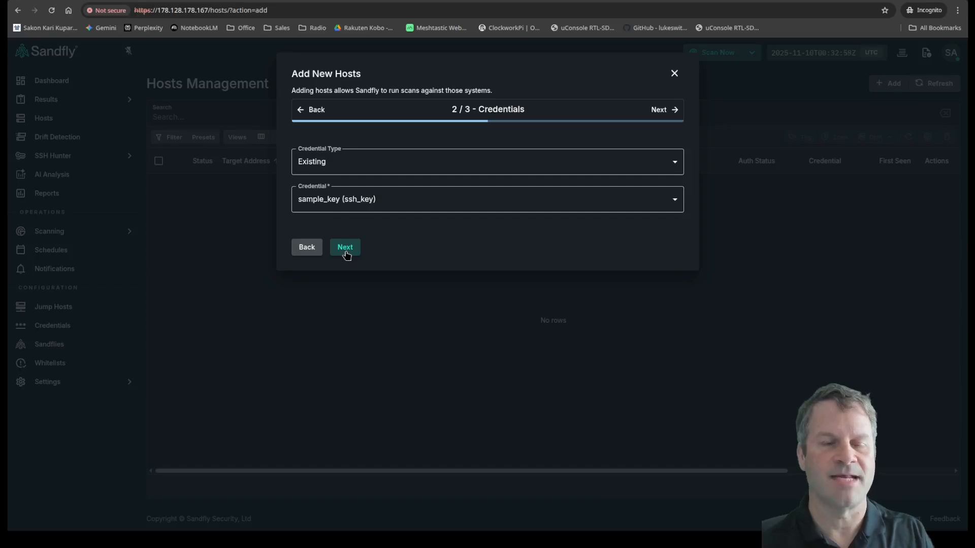
click(345, 250)
Step: Tag the hosts 'demo' and submit them for scanning
click(368, 206)
text(demo)
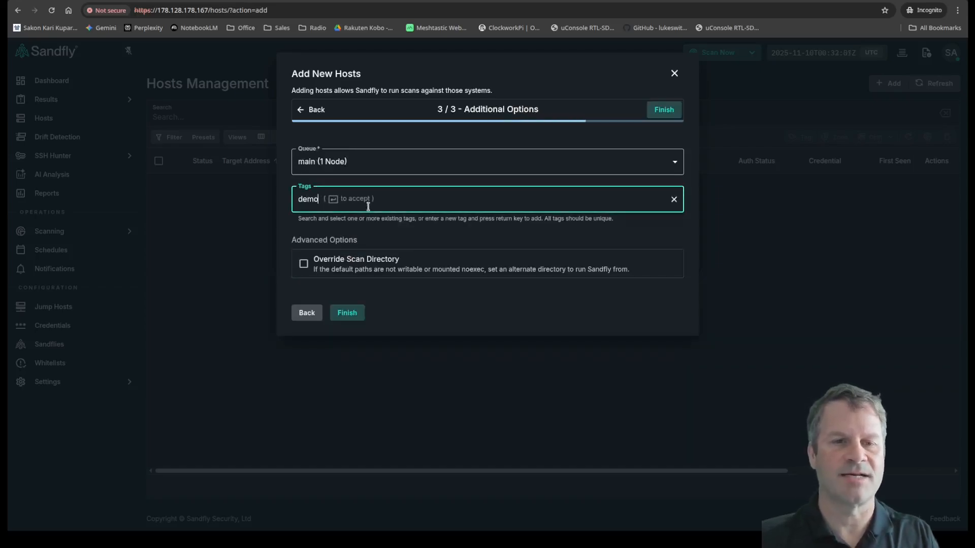
key(Return)
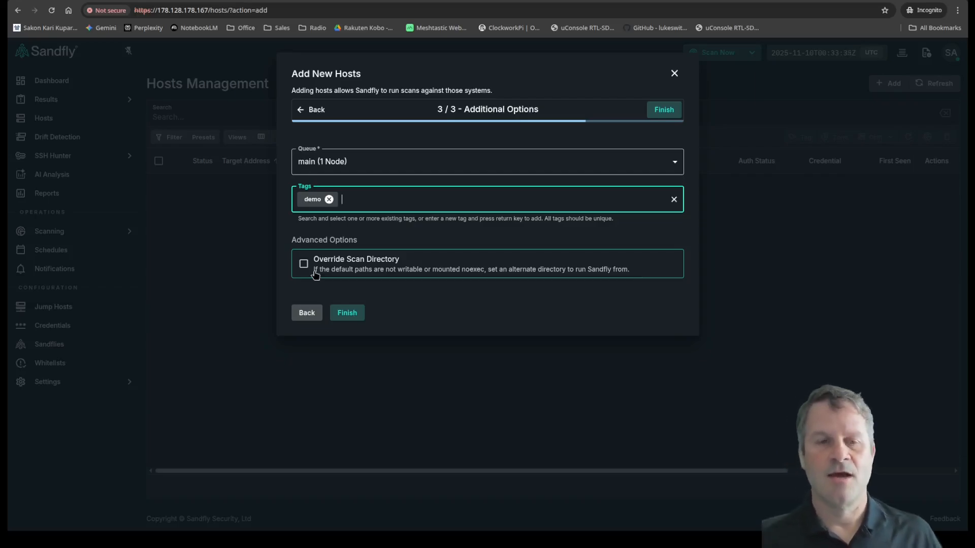
click(348, 316)
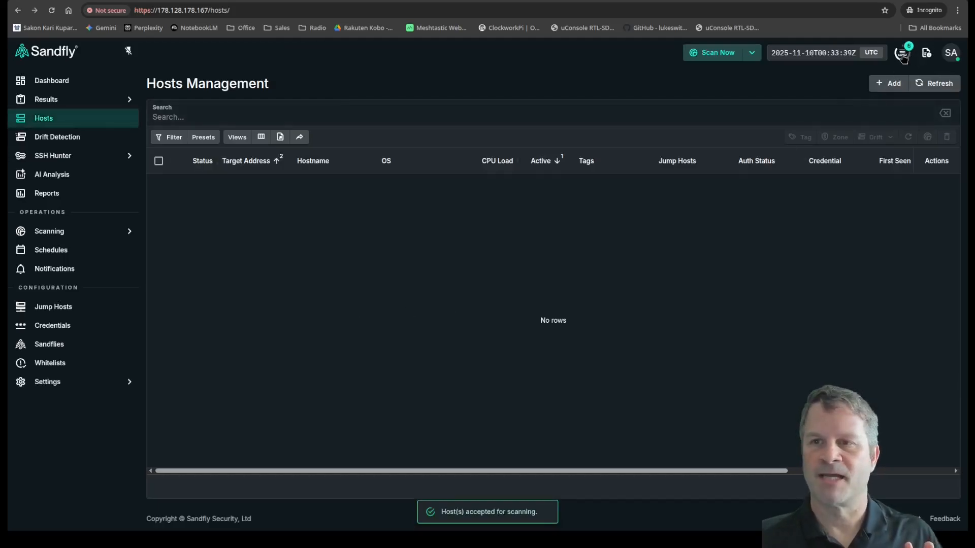
Step: Check the task queue and six-host list, then view the Host Snapshot report
click(901, 55)
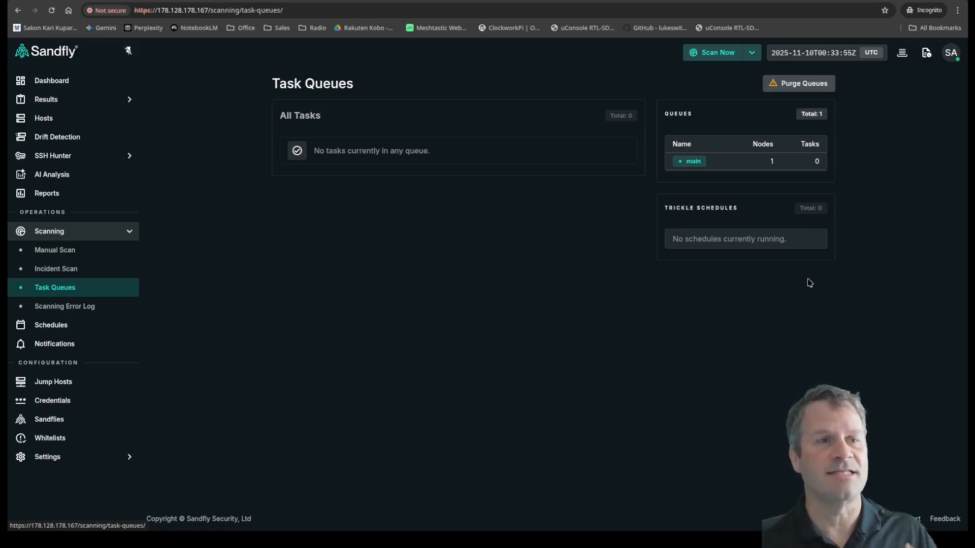
click(66, 118)
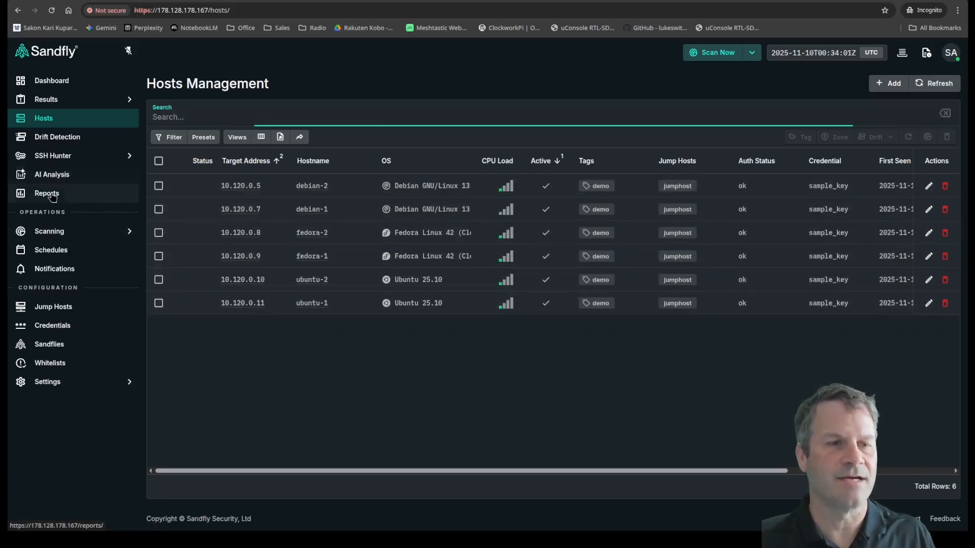
click(71, 193)
click(300, 182)
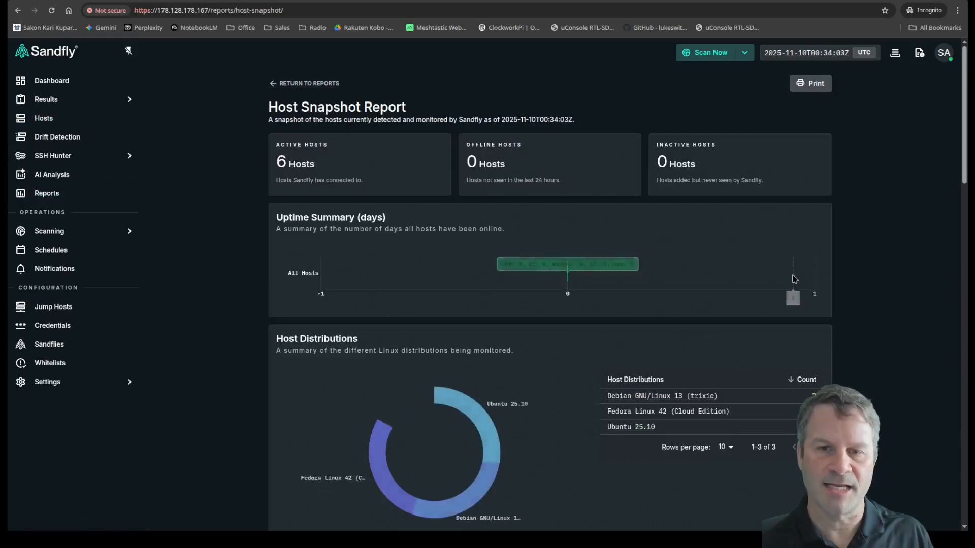